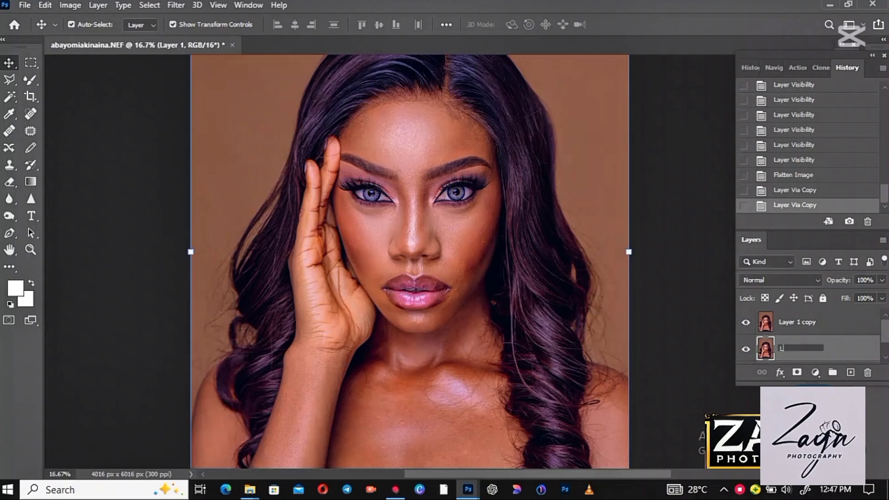
Step: Rename the two duplicate layers, the lower one as L and the upper one as h
{"action": "double_click", "coordinate": [798, 323]}
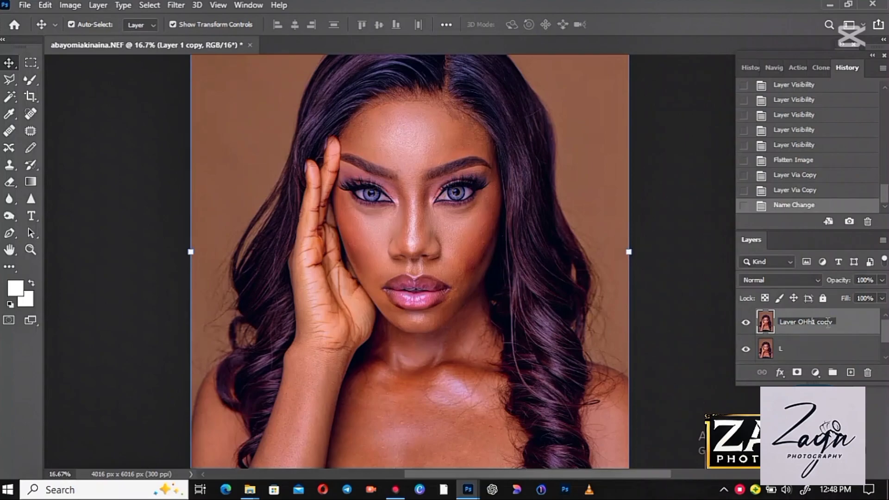
{"action": "key", "text": "Return"}
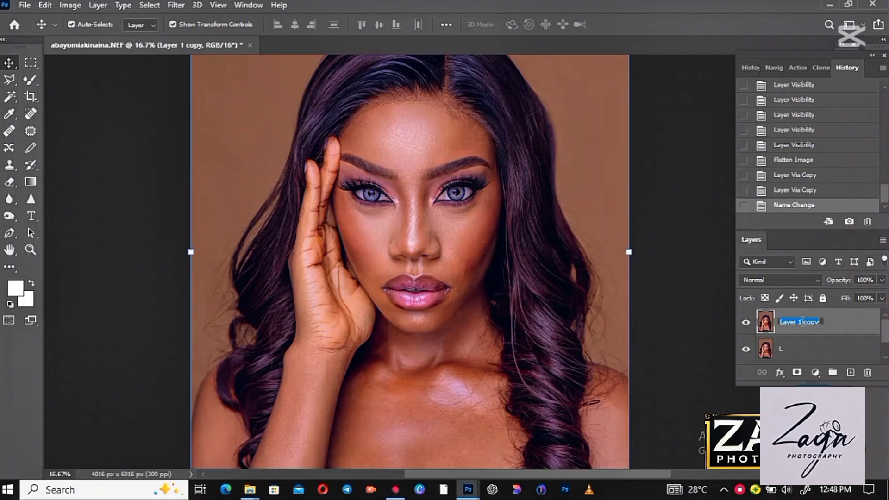
{"action": "left_click", "coordinate": [810, 351]}
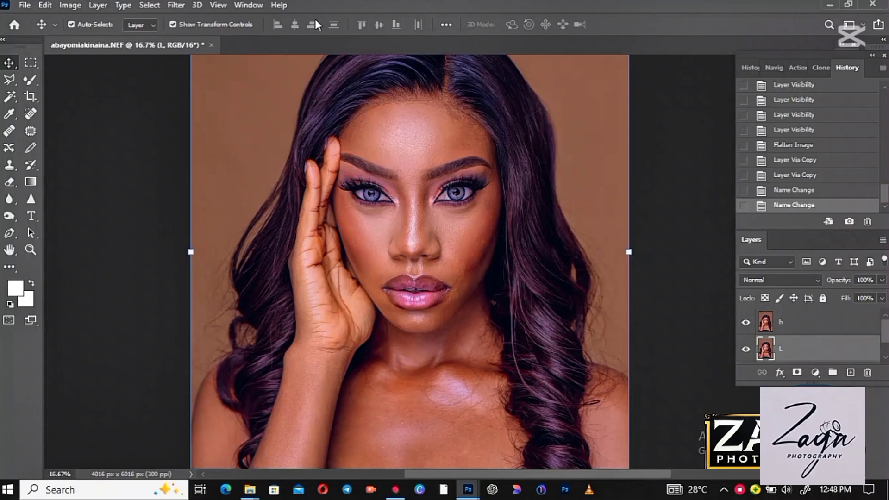
{"action": "left_click", "coordinate": [814, 329]}
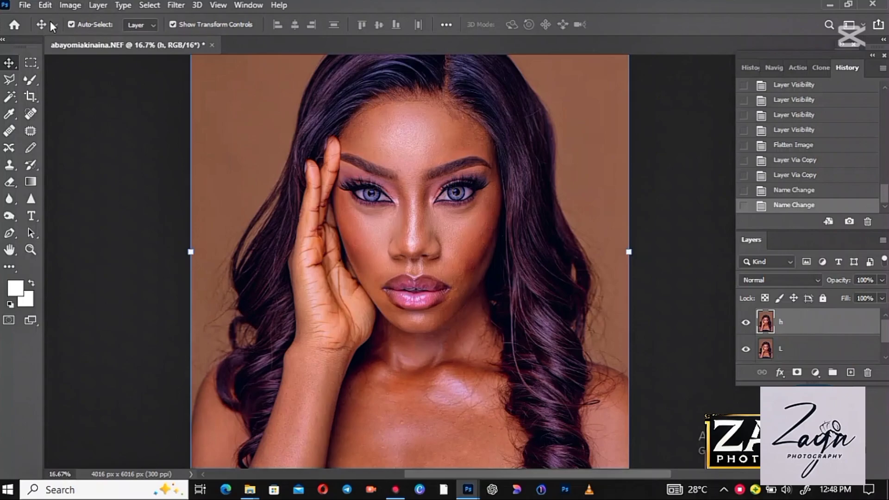
Step: Apply a Gaussian Blur with a radius of 4.6 pixels to layer L
{"action": "left_click", "coordinate": [173, 5]}
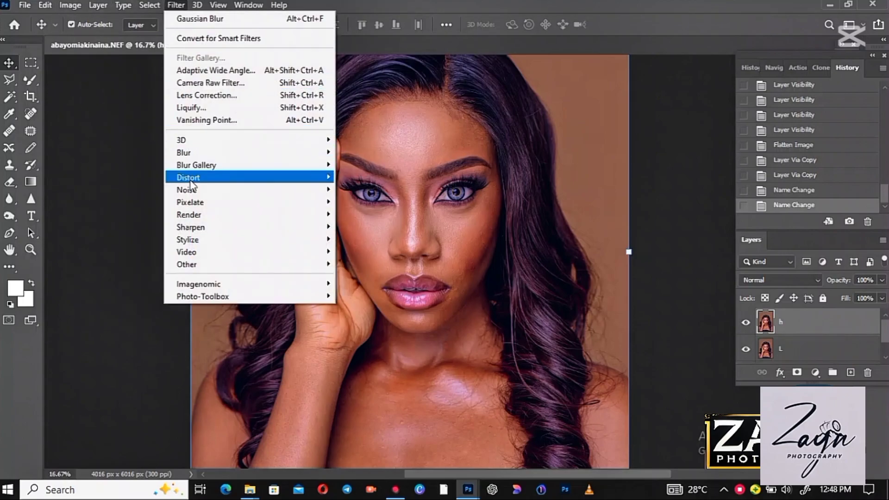
{"action": "mouse_move", "coordinate": [198, 153]}
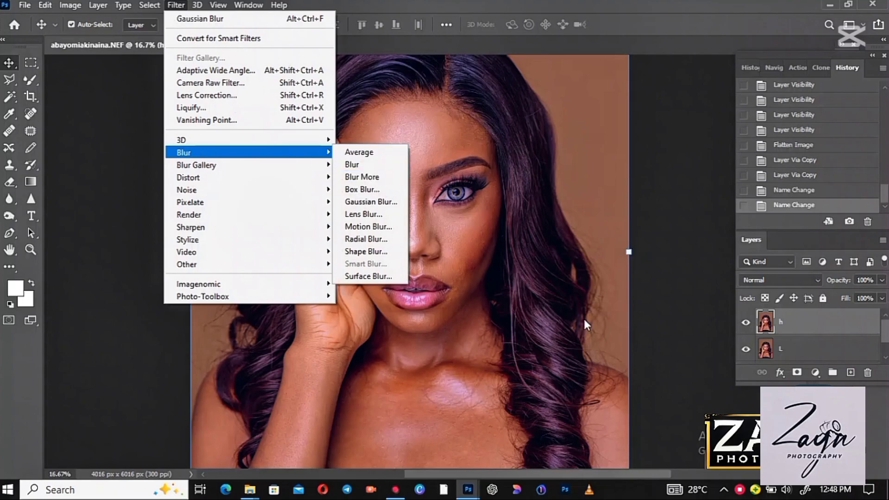
{"action": "left_click", "coordinate": [832, 353]}
{"action": "left_click", "coordinate": [176, 5]}
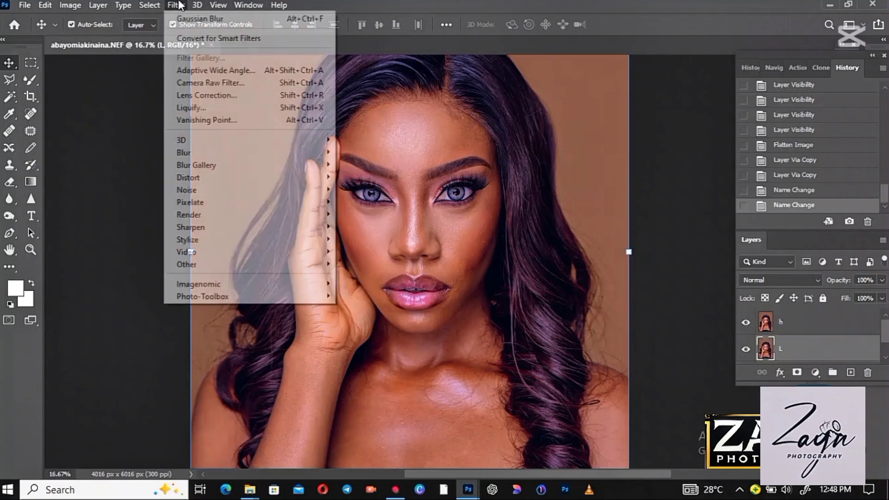
{"action": "mouse_move", "coordinate": [329, 157]}
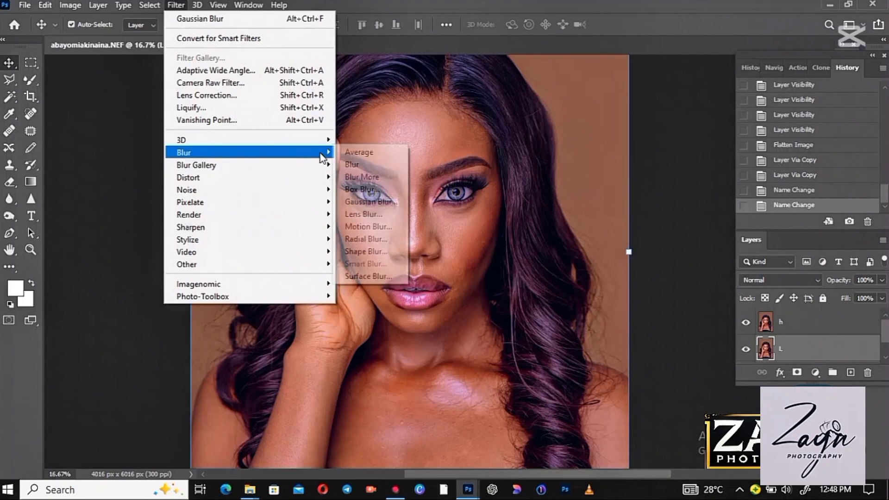
{"action": "left_click", "coordinate": [368, 202]}
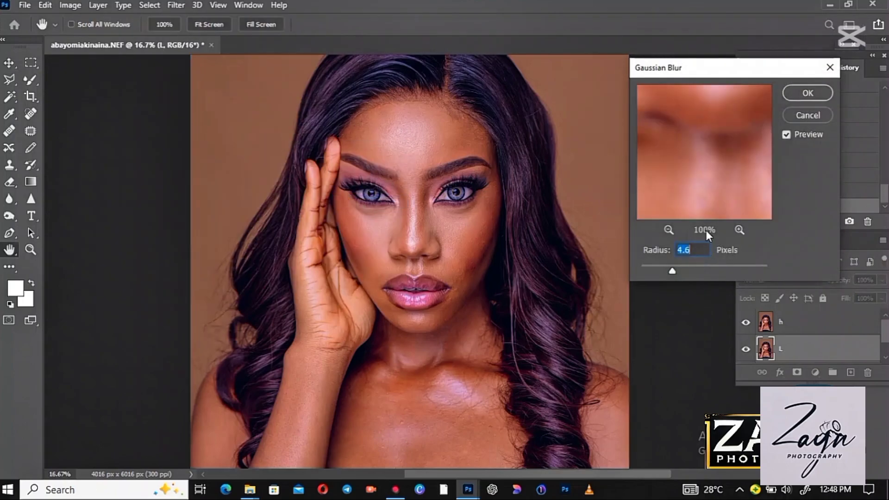
{"action": "left_click", "coordinate": [798, 98]}
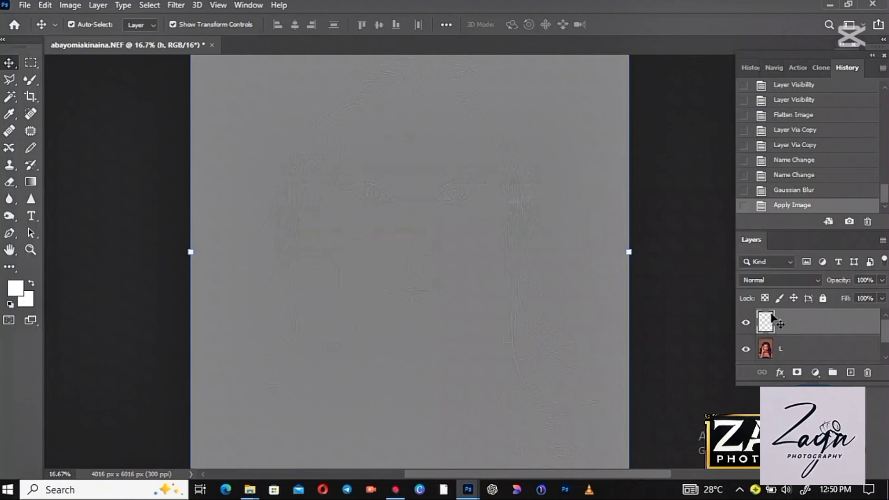
Step: Set layer h's blend mode to Linear Light and hide the layer
{"action": "left_click", "coordinate": [781, 282]}
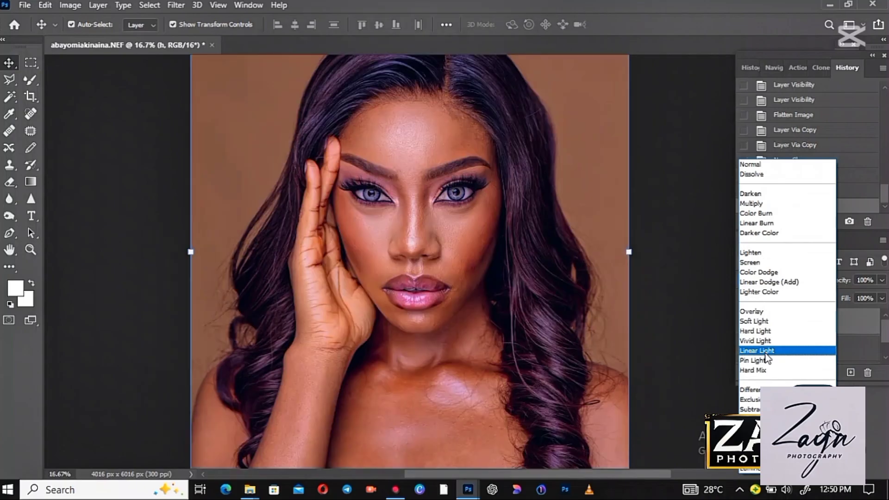
{"action": "left_click", "coordinate": [770, 352]}
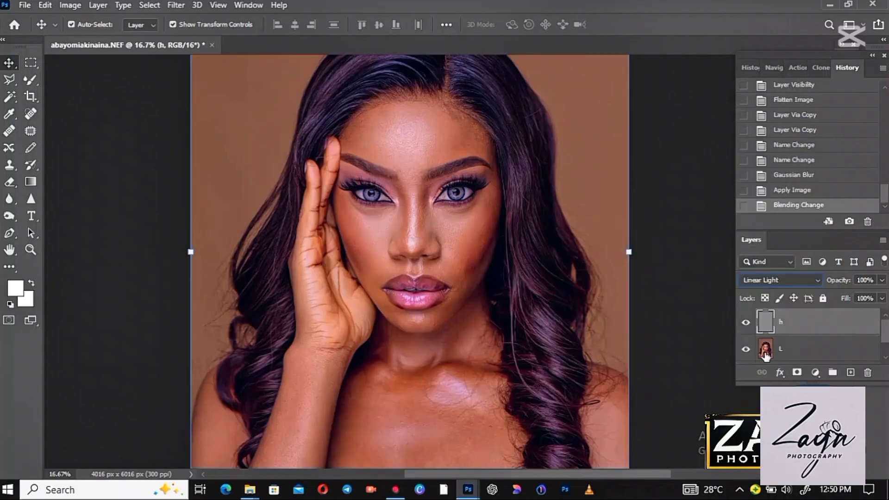
{"action": "left_click", "coordinate": [746, 323]}
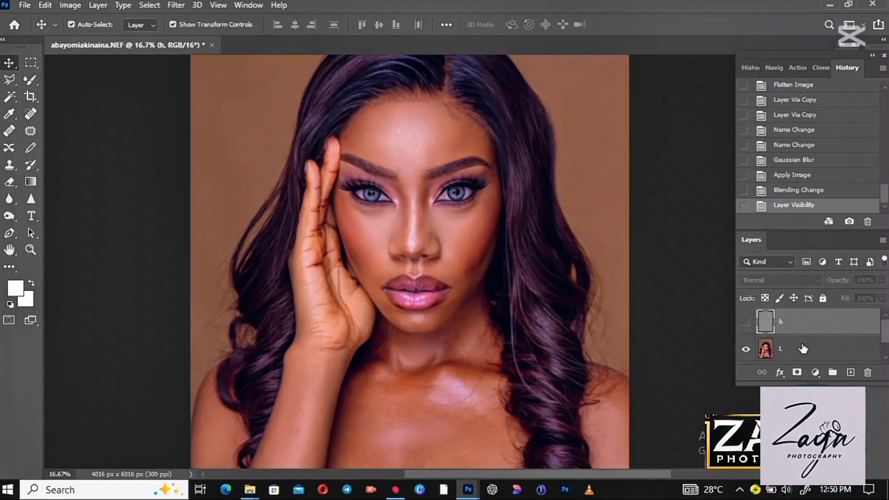
Step: Smooth the forehead skin on layer L with the Mixer Brush at size 250
{"action": "left_click", "coordinate": [804, 349]}
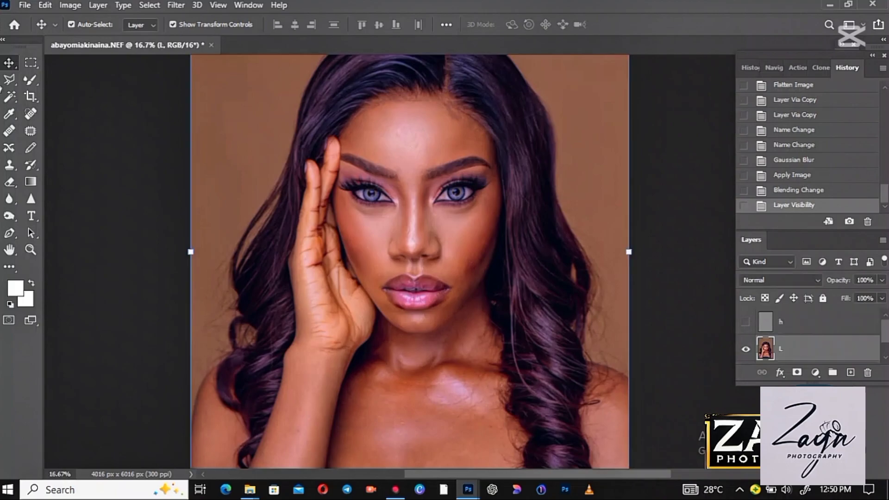
{"action": "left_click", "coordinate": [35, 84]}
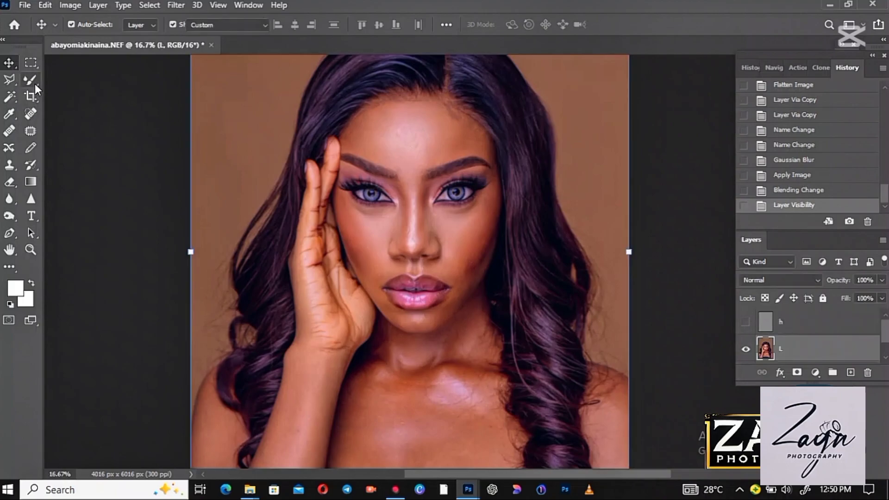
{"action": "left_click", "coordinate": [34, 84]}
{"action": "left_click", "coordinate": [74, 79]}
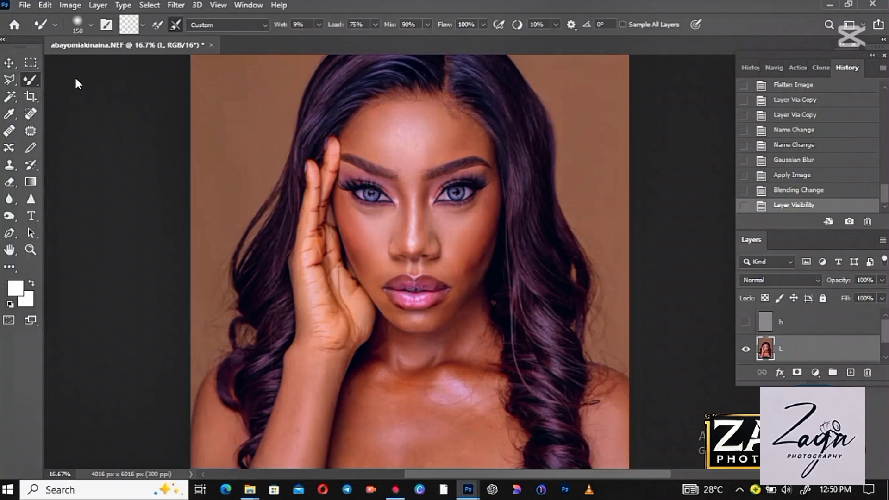
{"action": "right_click", "coordinate": [33, 82]}
{"action": "left_click", "coordinate": [72, 82]}
{"action": "left_click", "coordinate": [33, 80]}
{"action": "left_click", "coordinate": [76, 78]}
{"action": "scroll", "coordinate": [421, 149], "scroll_direction": "up", "scroll_amount": 3}
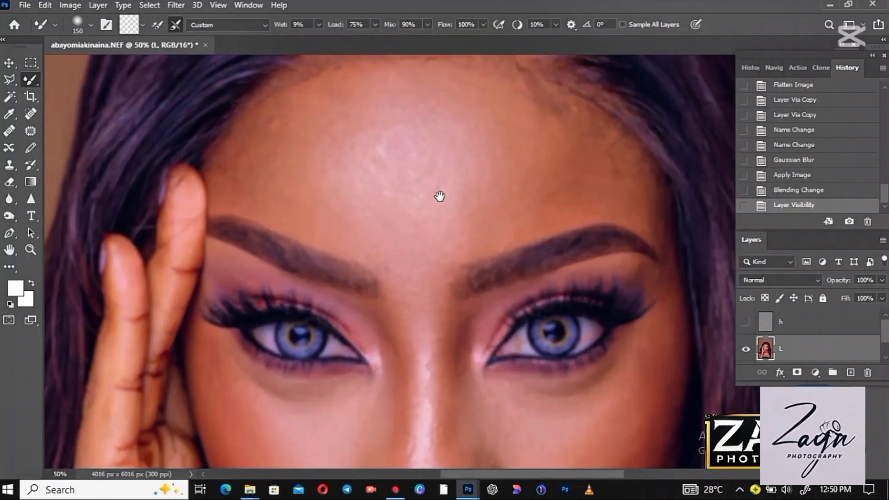
{"action": "key", "text": "bracketright"}
{"action": "key", "text": "bracketright"}
{"action": "key", "text": "bracketright"}
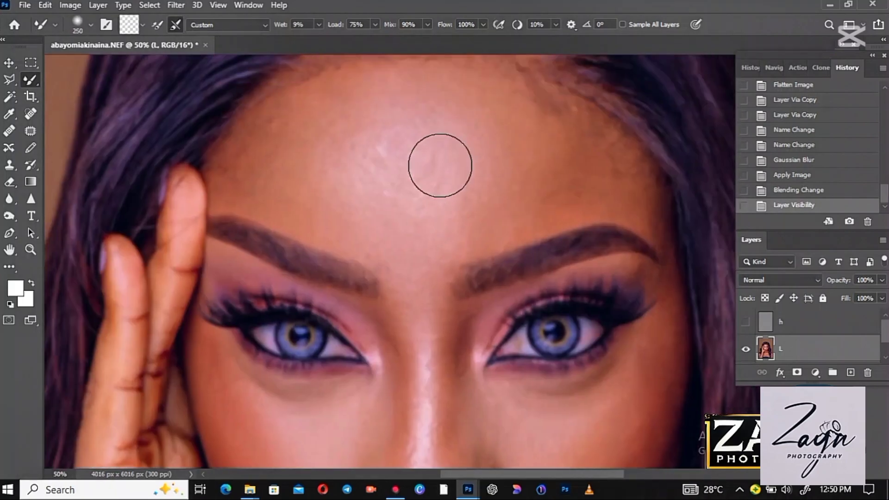
{"action": "mouse_move", "coordinate": [442, 186]}
{"action": "left_mouse_down"}
{"action": "mouse_move", "coordinate": [384, 147]}
{"action": "mouse_move", "coordinate": [432, 150]}
{"action": "mouse_move", "coordinate": [415, 177]}
{"action": "mouse_move", "coordinate": [334, 147]}
{"action": "mouse_move", "coordinate": [373, 214]}
{"action": "mouse_move", "coordinate": [409, 222]}
{"action": "mouse_move", "coordinate": [467, 207]}
{"action": "mouse_move", "coordinate": [456, 135]}
{"action": "mouse_move", "coordinate": [382, 96]}
{"action": "mouse_move", "coordinate": [314, 115]}
{"action": "mouse_move", "coordinate": [292, 148]}
{"action": "mouse_move", "coordinate": [272, 126]}
{"action": "mouse_move", "coordinate": [252, 147]}
{"action": "mouse_move", "coordinate": [249, 175]}
{"action": "mouse_move", "coordinate": [360, 232]}
{"action": "mouse_move", "coordinate": [435, 234]}
{"action": "mouse_move", "coordinate": [464, 223]}
{"action": "mouse_move", "coordinate": [498, 170]}
{"action": "mouse_move", "coordinate": [511, 190]}
{"action": "mouse_move", "coordinate": [549, 191]}
{"action": "mouse_move", "coordinate": [549, 202]}
{"action": "mouse_move", "coordinate": [587, 180]}
{"action": "mouse_move", "coordinate": [491, 235]}
{"action": "mouse_move", "coordinate": [576, 172]}
{"action": "mouse_move", "coordinate": [545, 125]}
{"action": "mouse_move", "coordinate": [634, 190]}
{"action": "mouse_move", "coordinate": [614, 158]}
{"action": "mouse_move", "coordinate": [514, 92]}
{"action": "mouse_move", "coordinate": [502, 114]}
{"action": "mouse_move", "coordinate": [505, 133]}
{"action": "mouse_move", "coordinate": [458, 94]}
{"action": "left_mouse_up"}
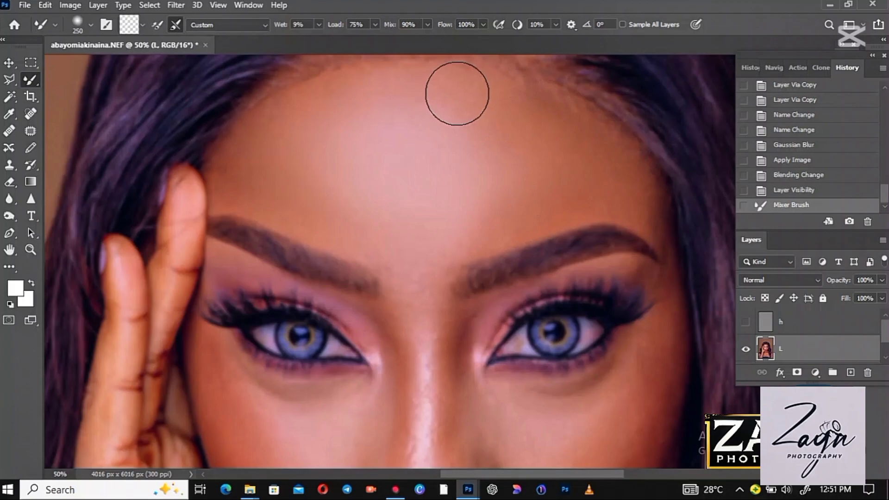
{"action": "left_click_drag", "start_coordinate": [461, 127], "coordinate": [460, 151]}
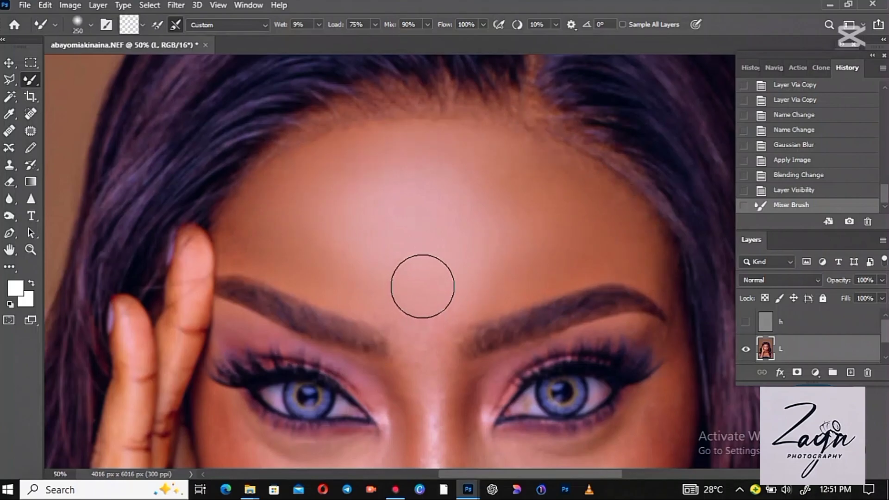
Step: Blend the skin between the eyebrows and down the nose bridge with the Mixer Brush at sizes 175 and 150
{"action": "left_click_drag", "start_coordinate": [426, 298], "coordinate": [427, 149]}
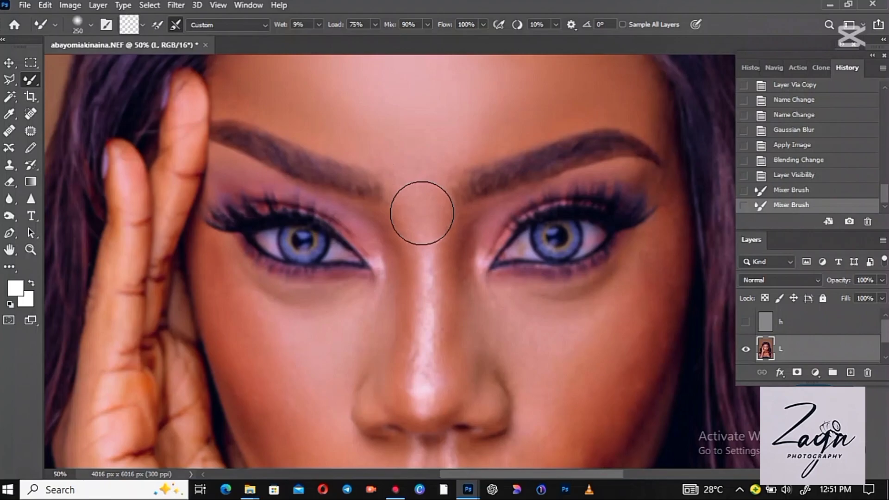
{"action": "key", "text": "bracketleft"}
{"action": "key", "text": "bracketleft"}
{"action": "left_click_drag", "start_coordinate": [426, 208], "coordinate": [433, 223]}
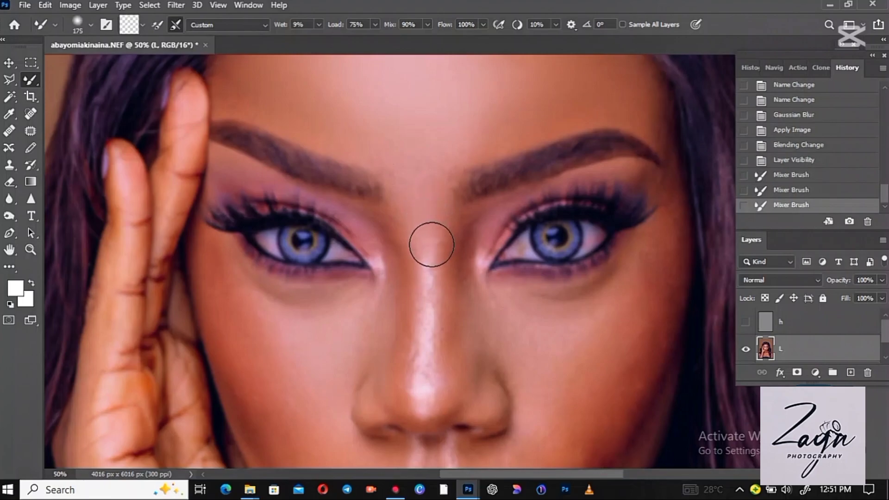
{"action": "key", "text": "bracketleft"}
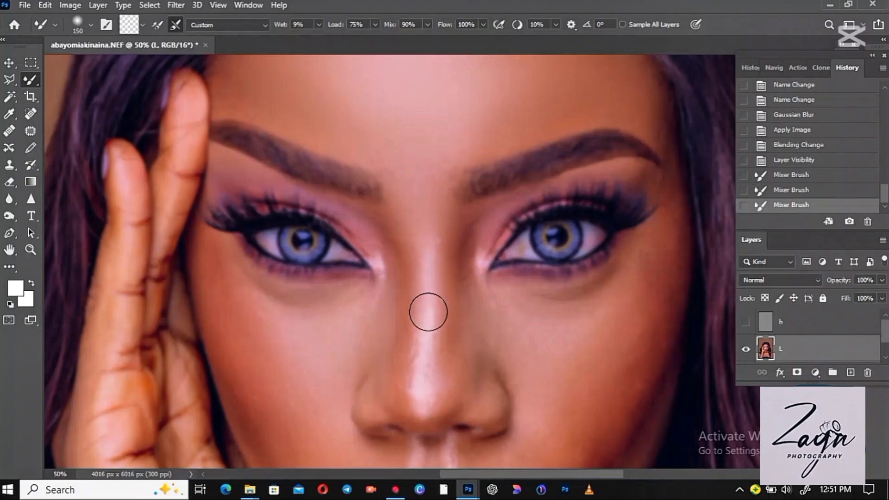
{"action": "left_click_drag", "start_coordinate": [429, 257], "coordinate": [431, 401]}
Step: Smooth both sides of the nose with the Mixer Brush at size 100
{"action": "key", "text": "bracketleft"}
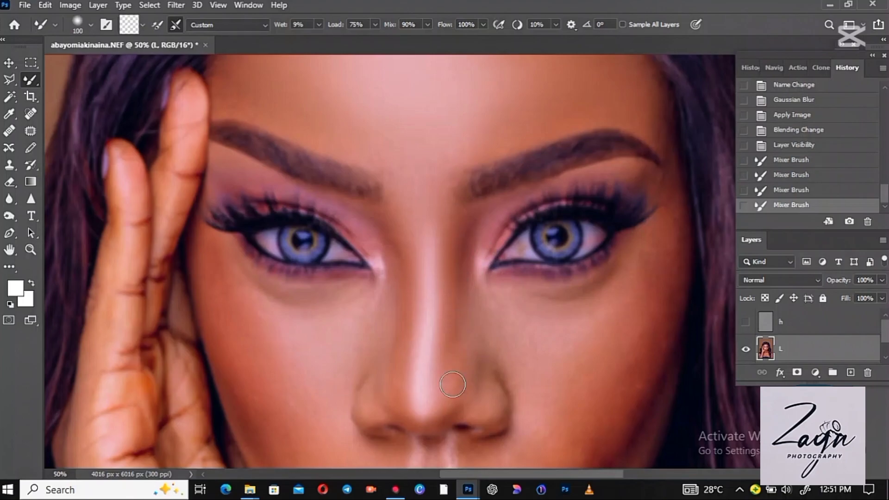
{"action": "left_click_drag", "start_coordinate": [498, 406], "coordinate": [494, 351]}
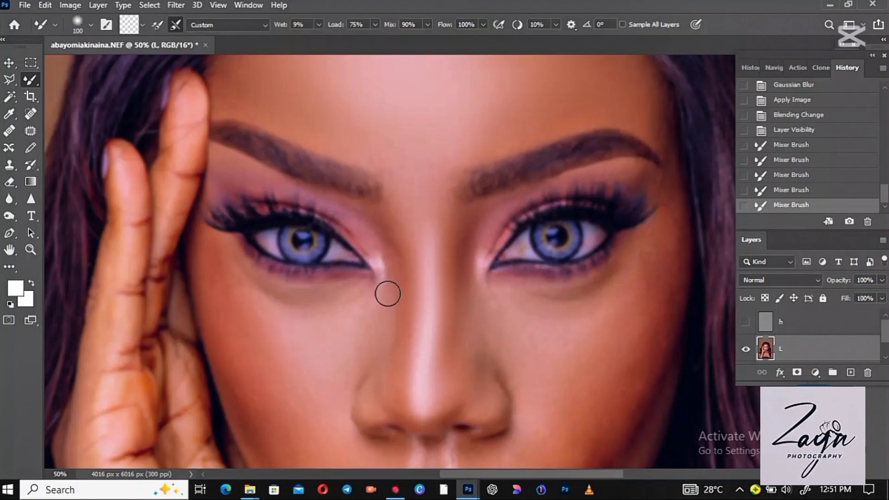
{"action": "left_click_drag", "start_coordinate": [388, 397], "coordinate": [367, 326]}
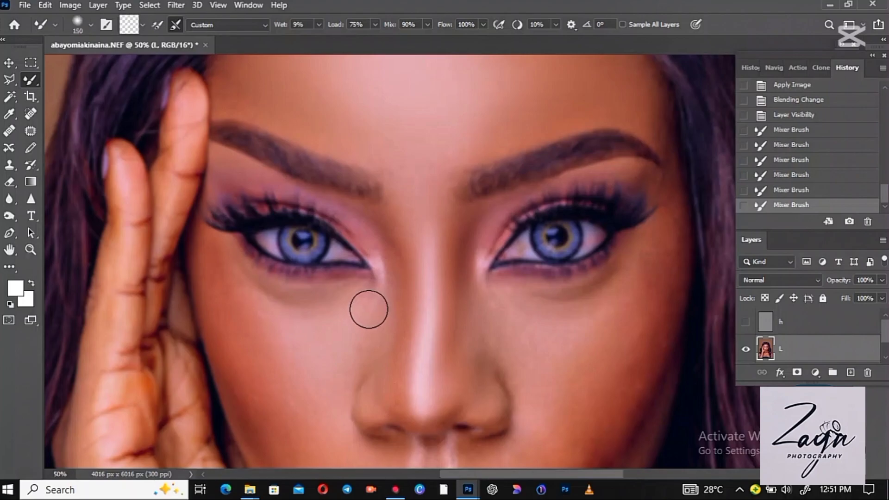
Step: Smooth the under-eye area and outer cheek on the side away from the hand, using a Mixer Brush of about 175
{"action": "key", "text": "bracketright"}
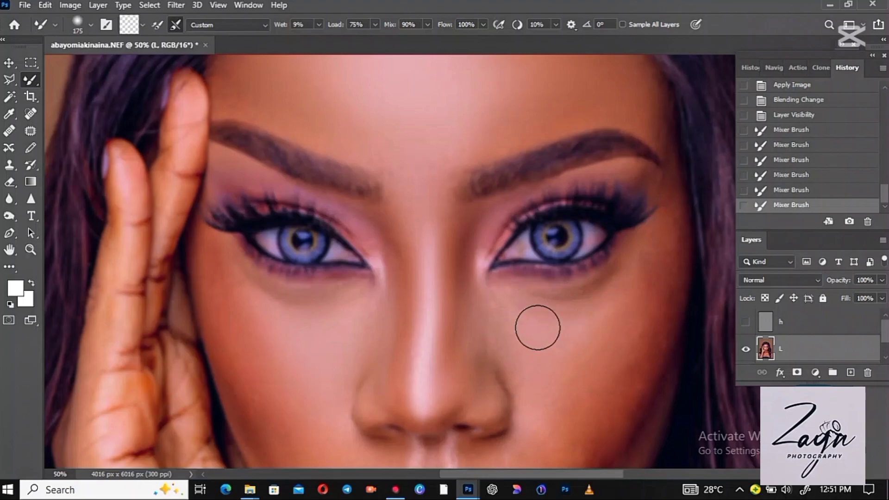
{"action": "left_click_drag", "start_coordinate": [640, 290], "coordinate": [645, 278]}
{"action": "left_click", "coordinate": [645, 277]}
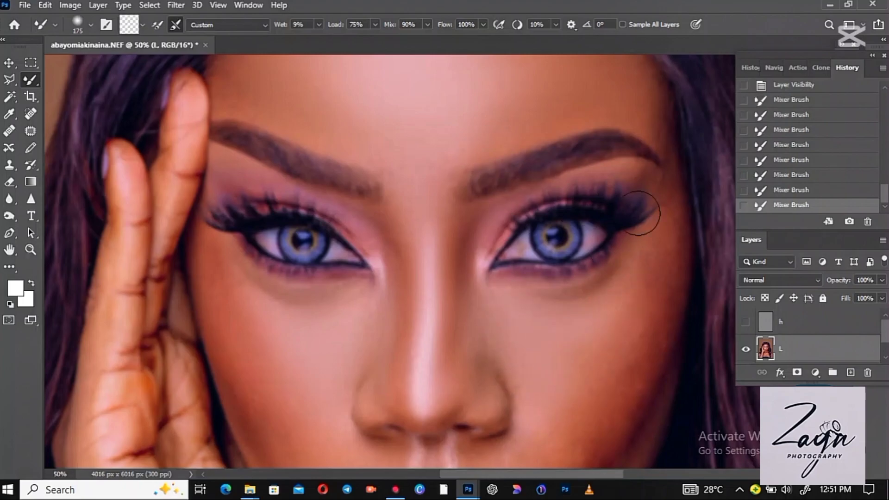
{"action": "key", "text": "bracketleft"}
{"action": "left_click", "coordinate": [651, 325]}
{"action": "key", "text": "bracketright"}
{"action": "key", "text": "bracketright"}
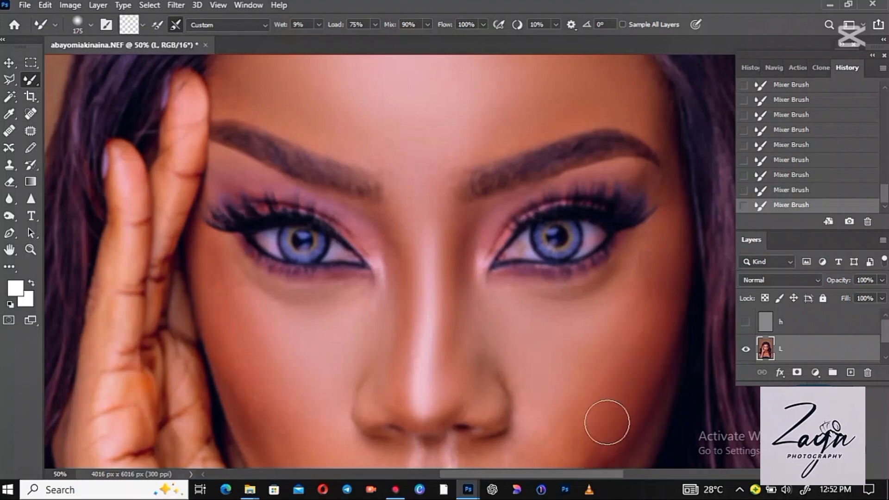
Step: Blend the lower cheek and the skin beside the mouth toward the chin with the Mixer Brush at size 175
{"action": "key", "text": "space"}
{"action": "left_click_drag", "start_coordinate": [641, 252], "coordinate": [641, 224]}
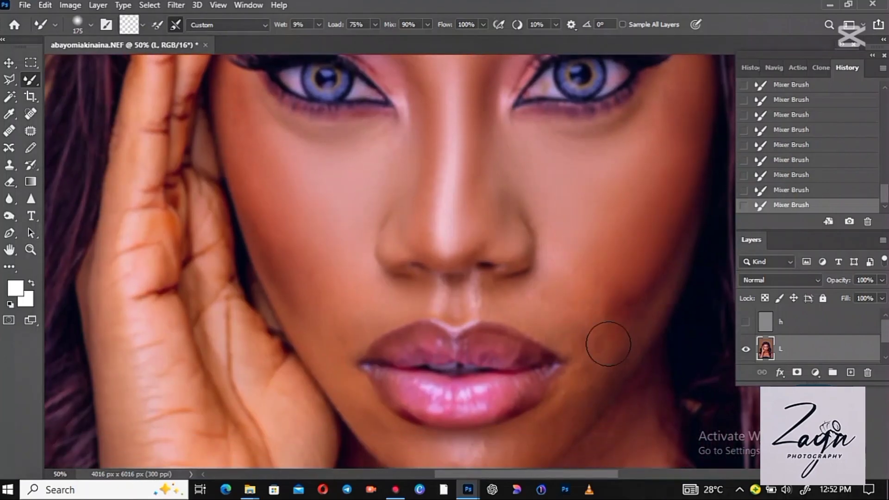
{"action": "mouse_move", "coordinate": [619, 350]}
{"action": "left_mouse_down"}
{"action": "mouse_move", "coordinate": [538, 449]}
{"action": "mouse_move", "coordinate": [563, 436]}
{"action": "mouse_move", "coordinate": [512, 456]}
{"action": "mouse_move", "coordinate": [529, 428]}
{"action": "left_mouse_up"}
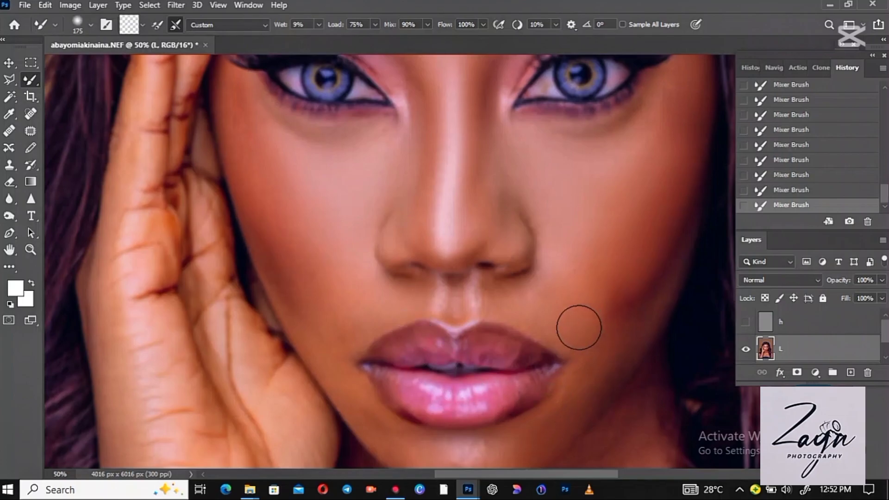
Step: Smooth the remaining skin on the hand-side cheek, neck and chest with the Mixer Brush, enlarging the brush up to size 400
{"action": "left_click_drag", "start_coordinate": [249, 215], "coordinate": [361, 277]}
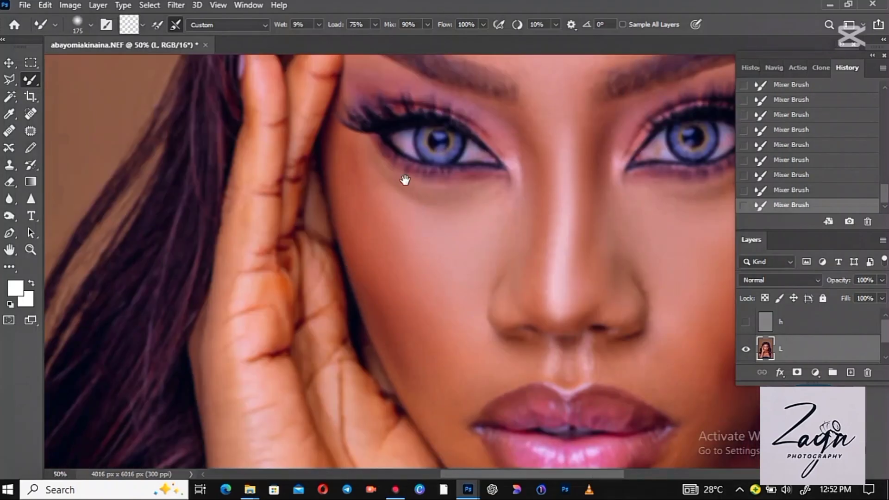
{"action": "left_click_drag", "start_coordinate": [623, 371], "coordinate": [425, 204]}
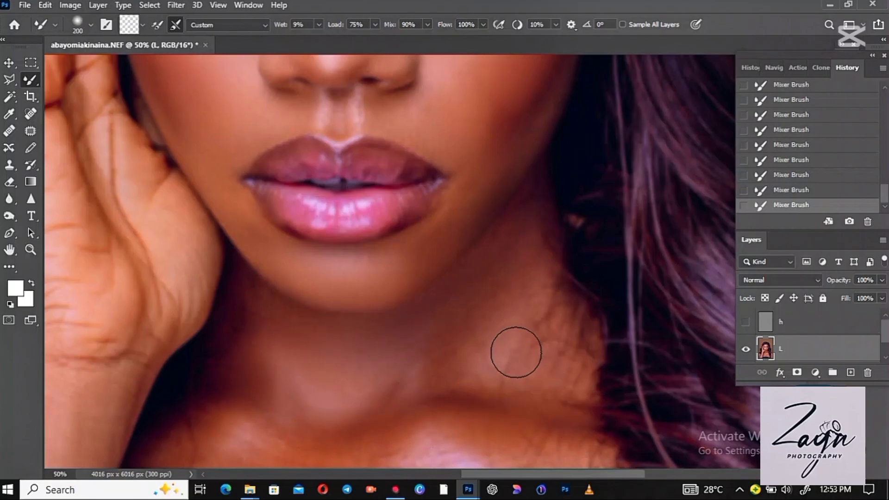
{"action": "key", "text": "space"}
{"action": "scroll", "coordinate": [567, 252], "scroll_direction": "down", "scroll_amount": 3}
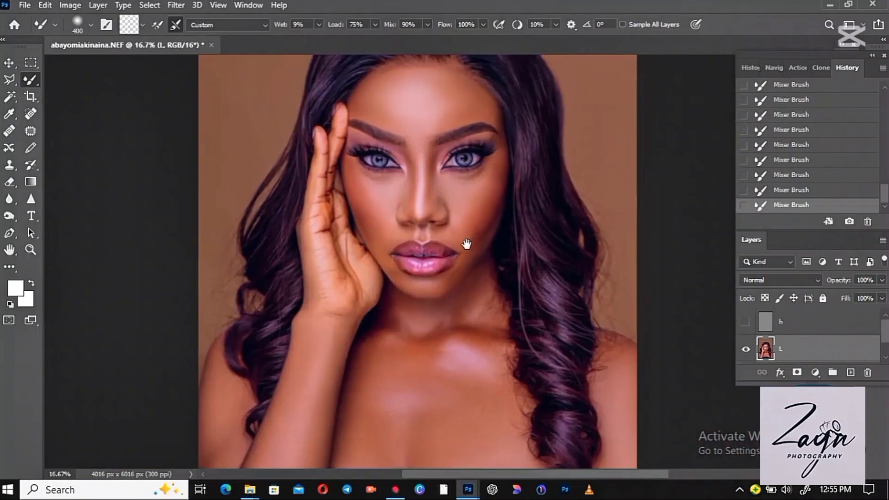
{"action": "left_click_drag", "start_coordinate": [473, 212], "coordinate": [456, 260]}
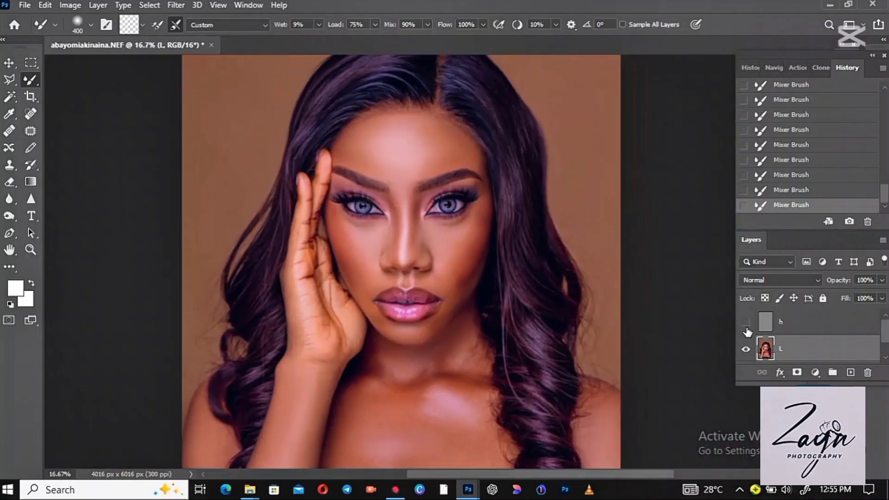
Step: Turn the h texture layer's visibility back on above the smoothed L layer
{"action": "left_click", "coordinate": [510, 240], "text": "ctrl"}
{"action": "left_click_drag", "start_coordinate": [502, 240], "coordinate": [570, 296]}
{"action": "left_click", "coordinate": [488, 248], "text": "ctrl"}
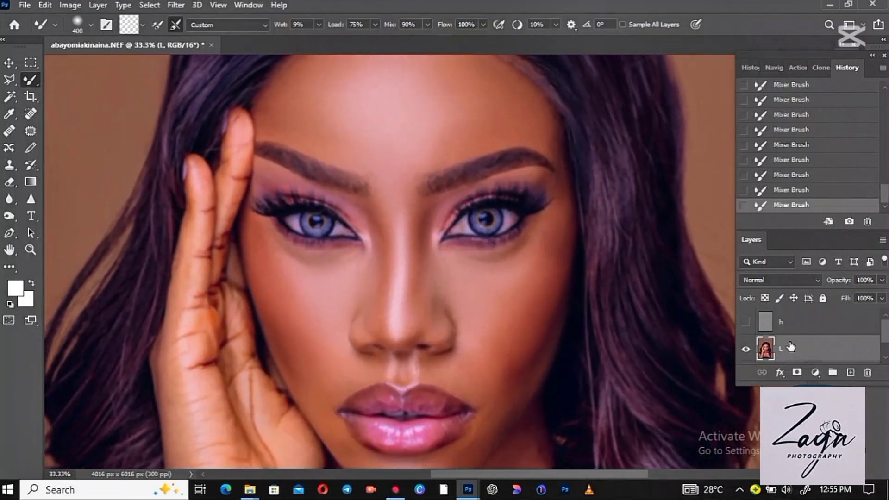
{"action": "left_click", "coordinate": [745, 322]}
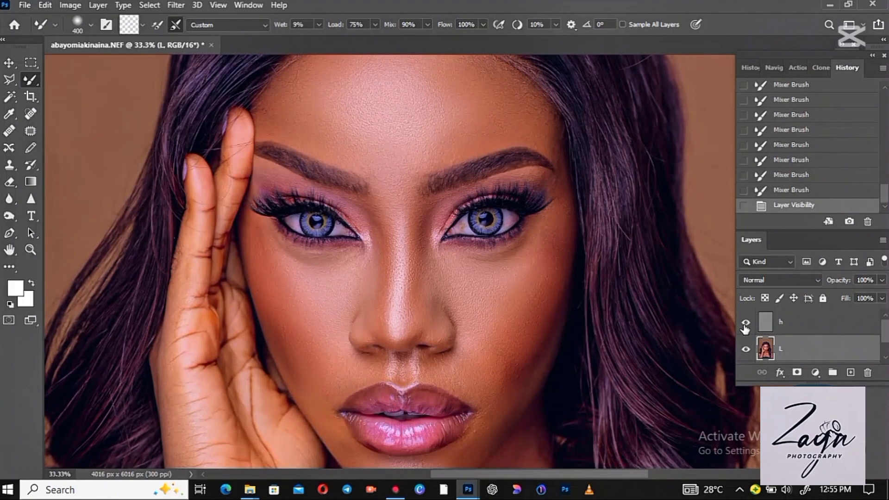
Step: Select the h and L frequency separation layers together and put them in one layer group
{"action": "left_click", "coordinate": [401, 224], "text": "alt"}
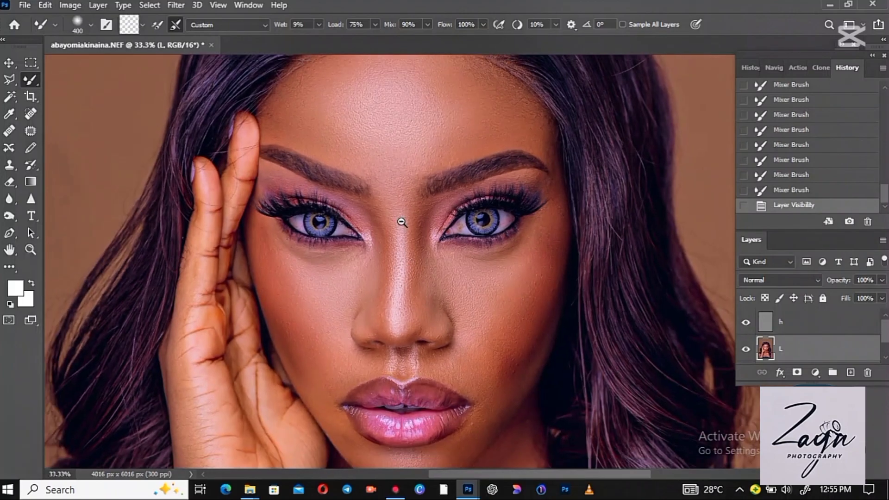
{"action": "scroll", "coordinate": [471, 209], "scroll_direction": "down", "scroll_amount": 10}
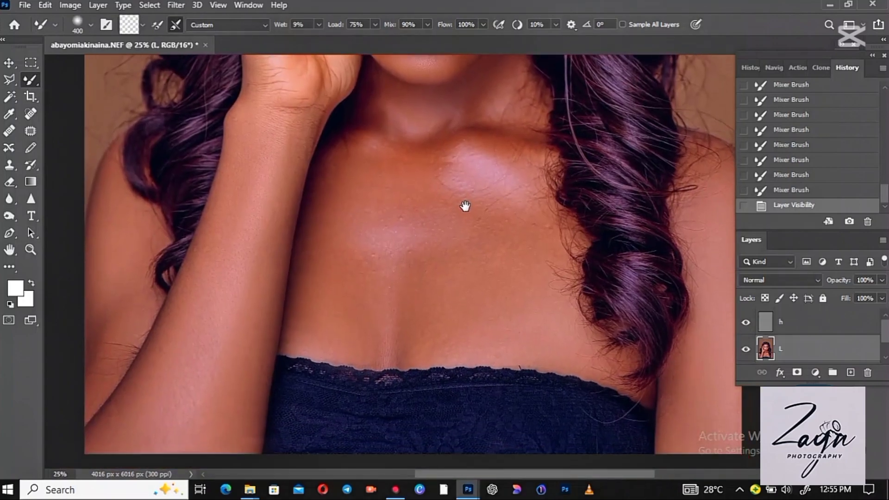
{"action": "left_click_drag", "start_coordinate": [466, 206], "coordinate": [452, 413]}
{"action": "left_click_drag", "start_coordinate": [442, 199], "coordinate": [480, 305]}
{"action": "left_click", "coordinate": [447, 207]}
{"action": "left_click_drag", "start_coordinate": [433, 174], "coordinate": [429, 284]}
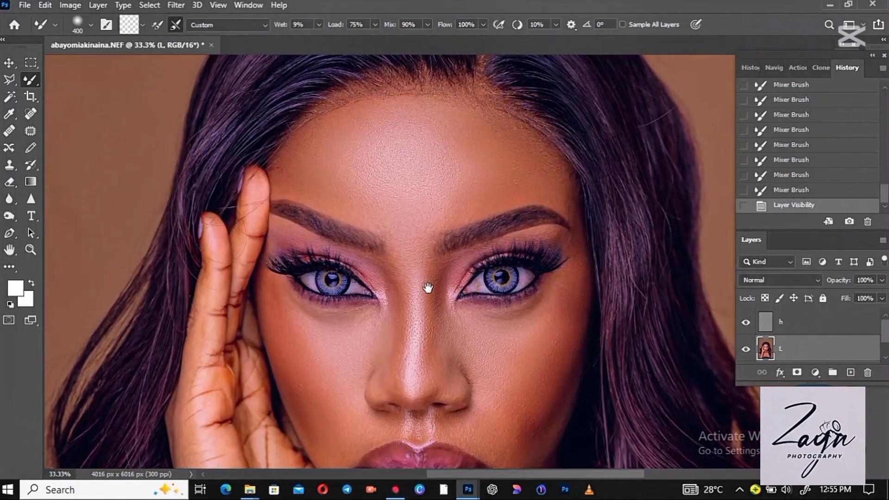
{"action": "left_click", "coordinate": [803, 327], "text": "shift"}
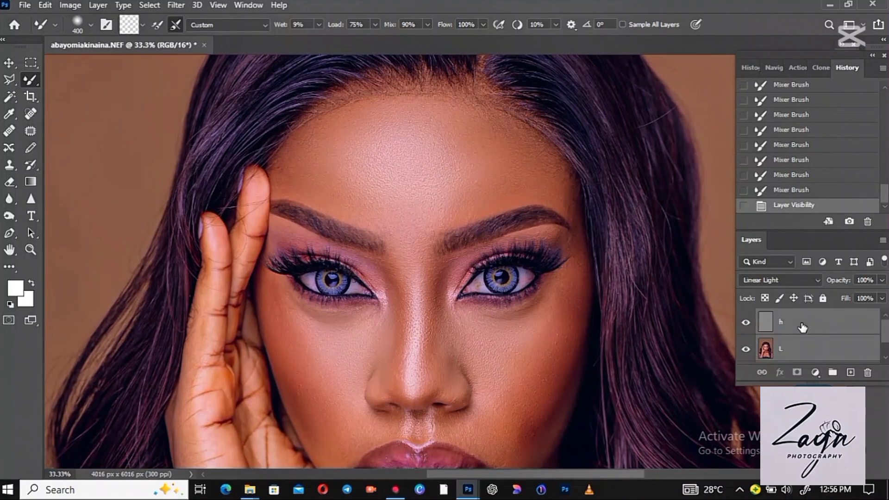
{"action": "key", "text": "ctrl+g"}
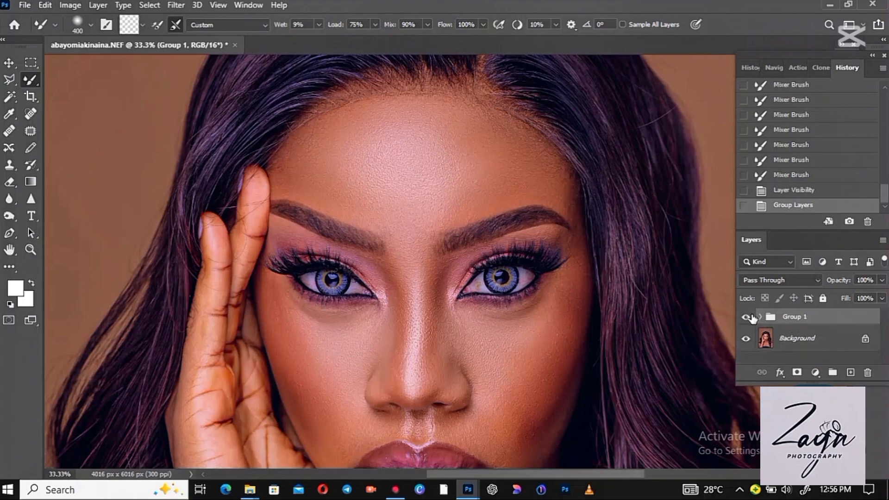
Step: Compare the portrait before and after the skin smoothing by toggling the layer group's visibility, close up and across the whole picture
{"action": "left_click", "coordinate": [746, 317]}
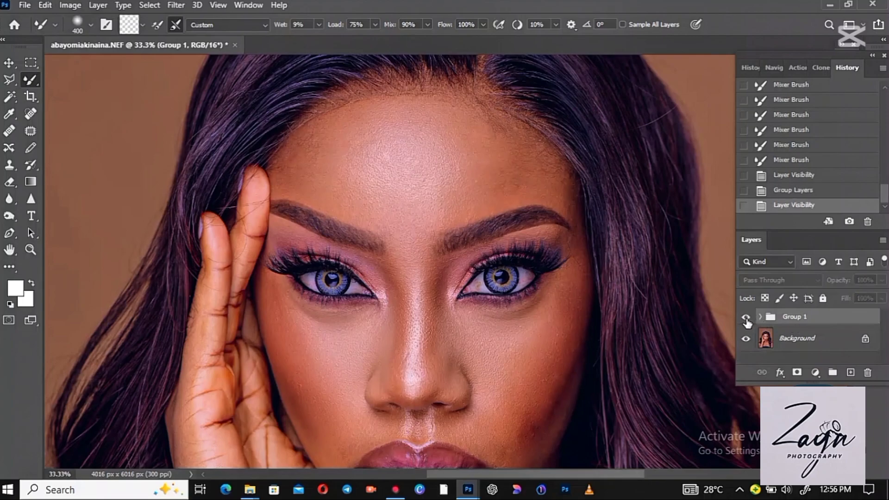
{"action": "left_click", "coordinate": [747, 318]}
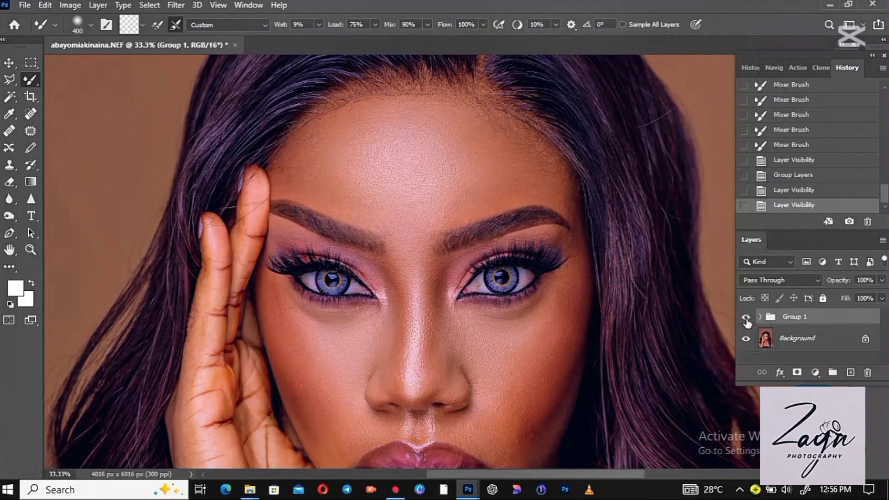
{"action": "left_click", "coordinate": [533, 332], "text": "ctrl+alt"}
{"action": "left_click", "coordinate": [534, 331], "text": "ctrl+alt"}
{"action": "left_click_drag", "start_coordinate": [556, 355], "coordinate": [518, 243]}
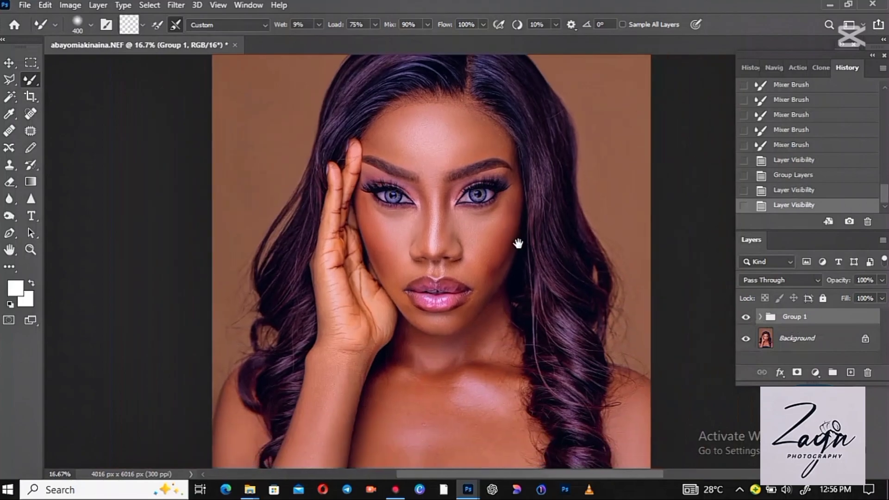
{"action": "left_click", "coordinate": [495, 324], "text": "ctrl+alt"}
{"action": "left_click", "coordinate": [746, 318]}
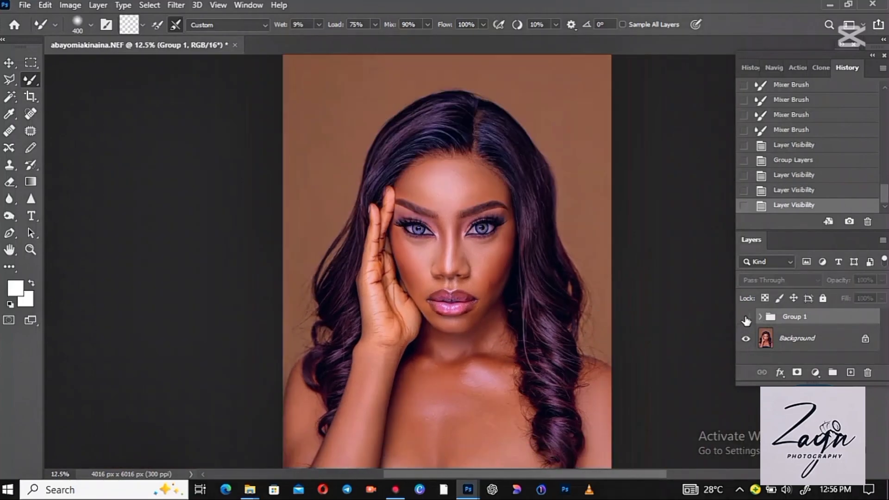
{"action": "left_click", "coordinate": [746, 319]}
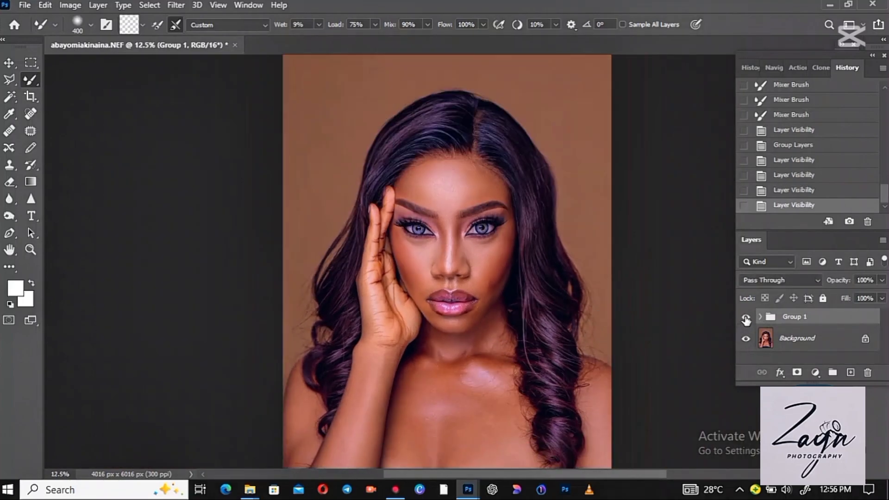
{"action": "left_click_drag", "start_coordinate": [634, 287], "coordinate": [620, 243]}
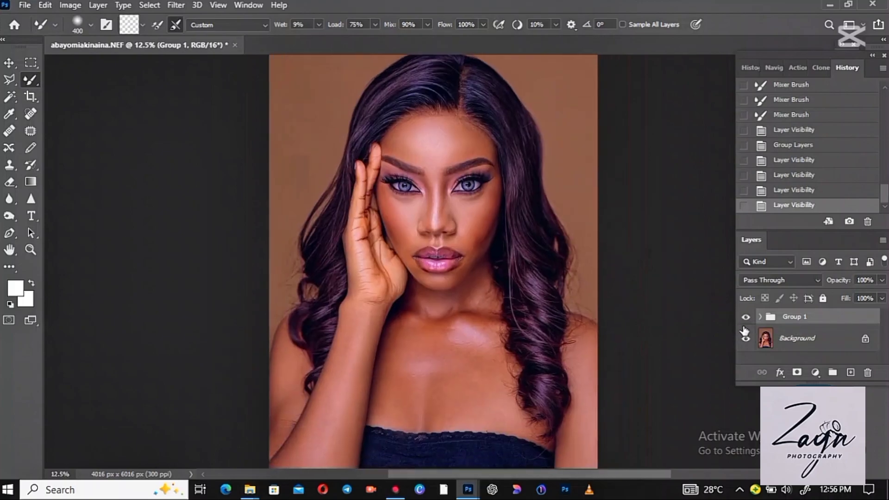
{"action": "left_click", "coordinate": [746, 319]}
{"action": "left_click", "coordinate": [746, 319]}
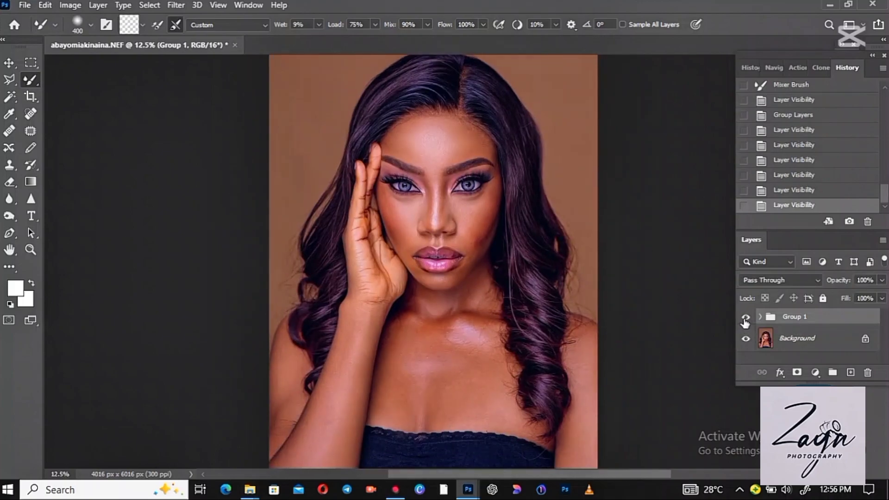
Step: Duplicate the Background layer beneath the frequency separation group
{"action": "left_click", "coordinate": [491, 256], "text": "ctrl"}
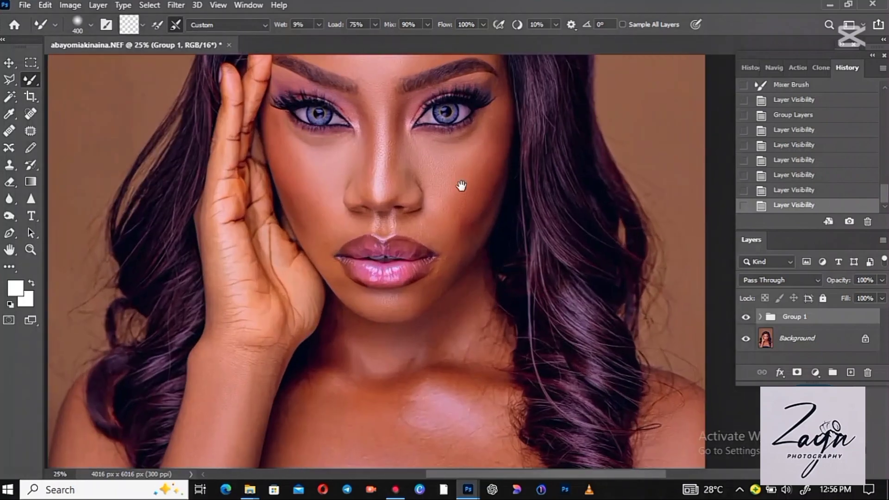
{"action": "left_click_drag", "start_coordinate": [461, 187], "coordinate": [492, 274]}
{"action": "left_click", "coordinate": [782, 341]}
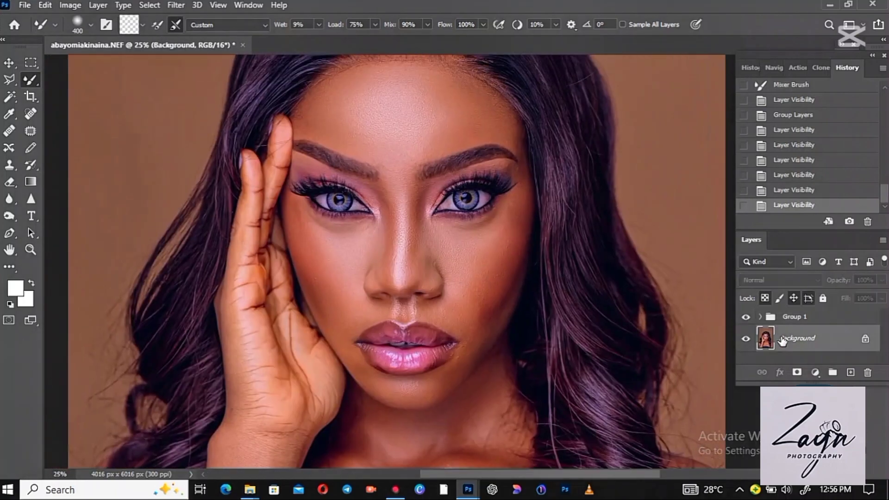
{"action": "key", "text": "ctrl+j"}
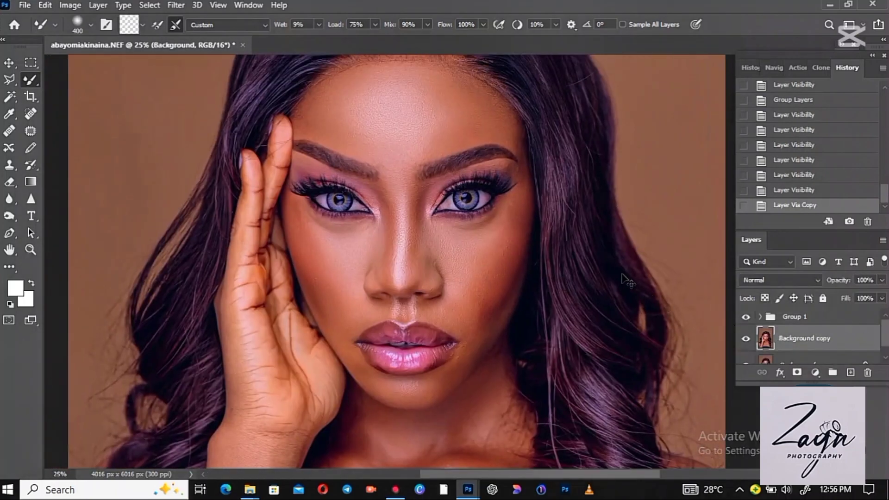
{"action": "left_click", "coordinate": [812, 333]}
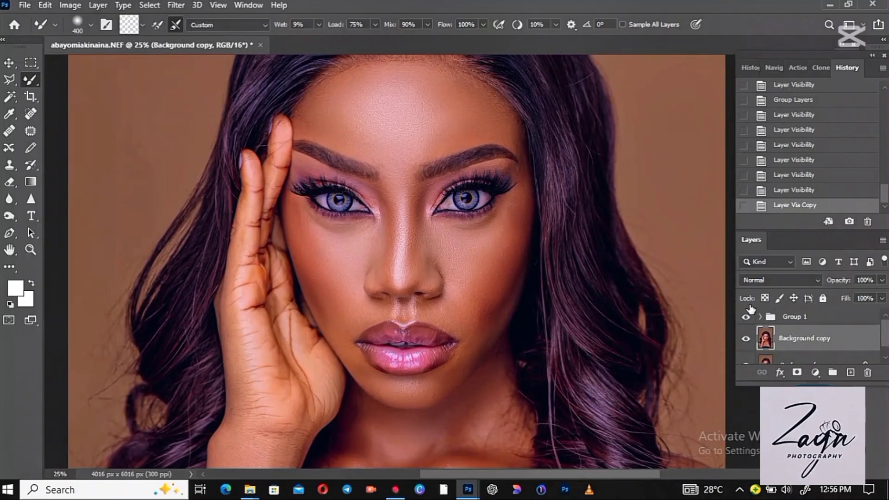